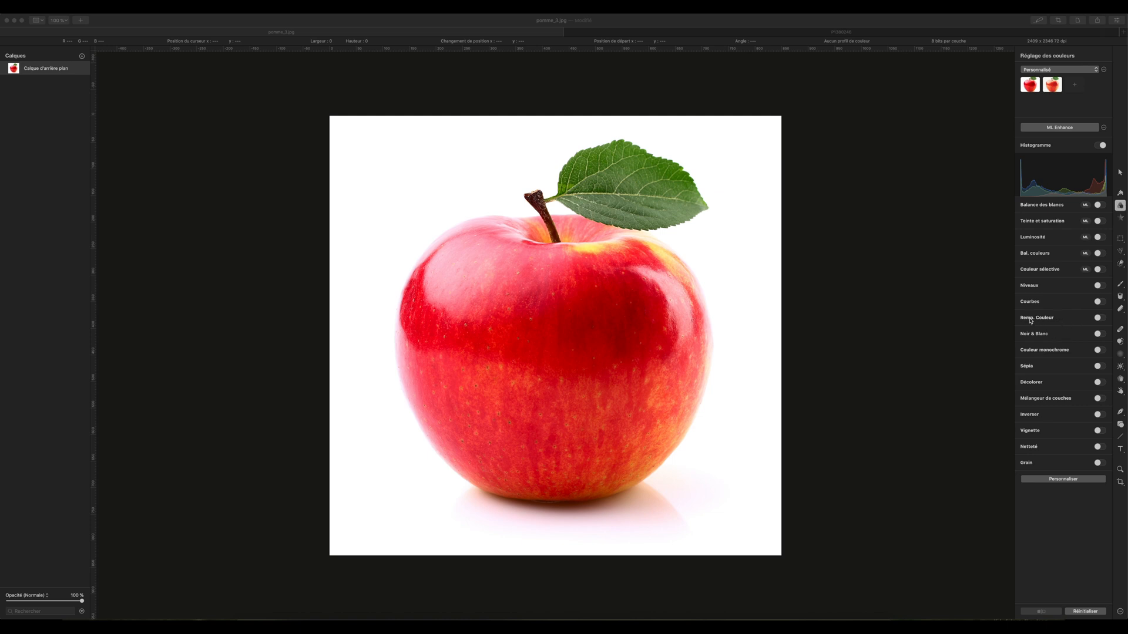
- Enable the colour replacement adjustment for the apple image and sample the apple's red as the source colour
{"action": "left_click", "coordinate": [1098, 320]}
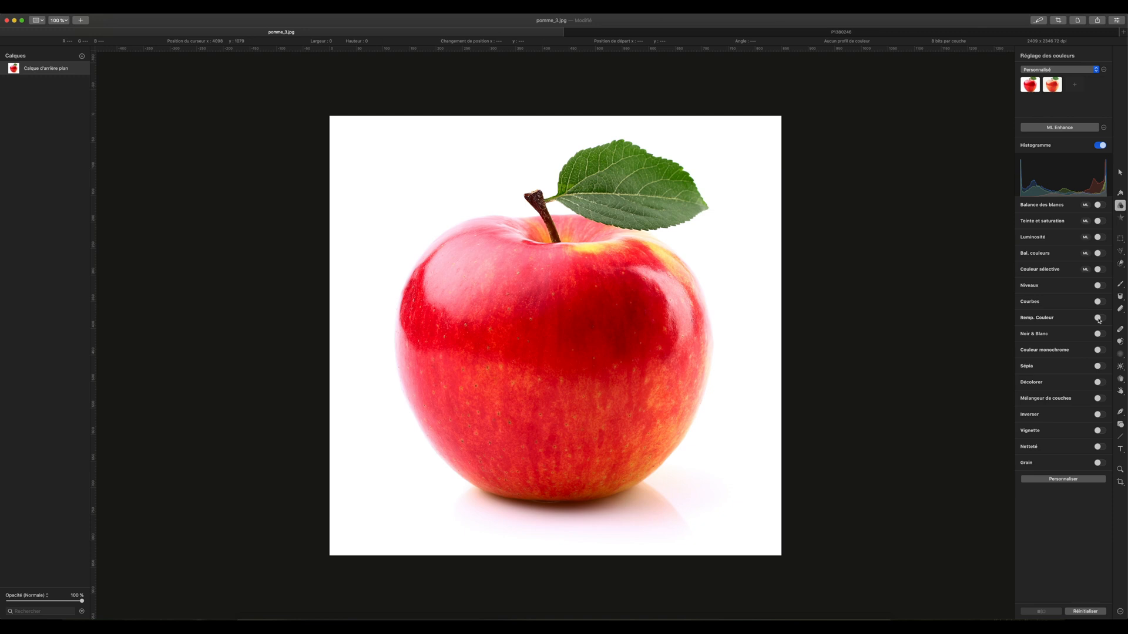
{"action": "left_click", "coordinate": [1095, 320]}
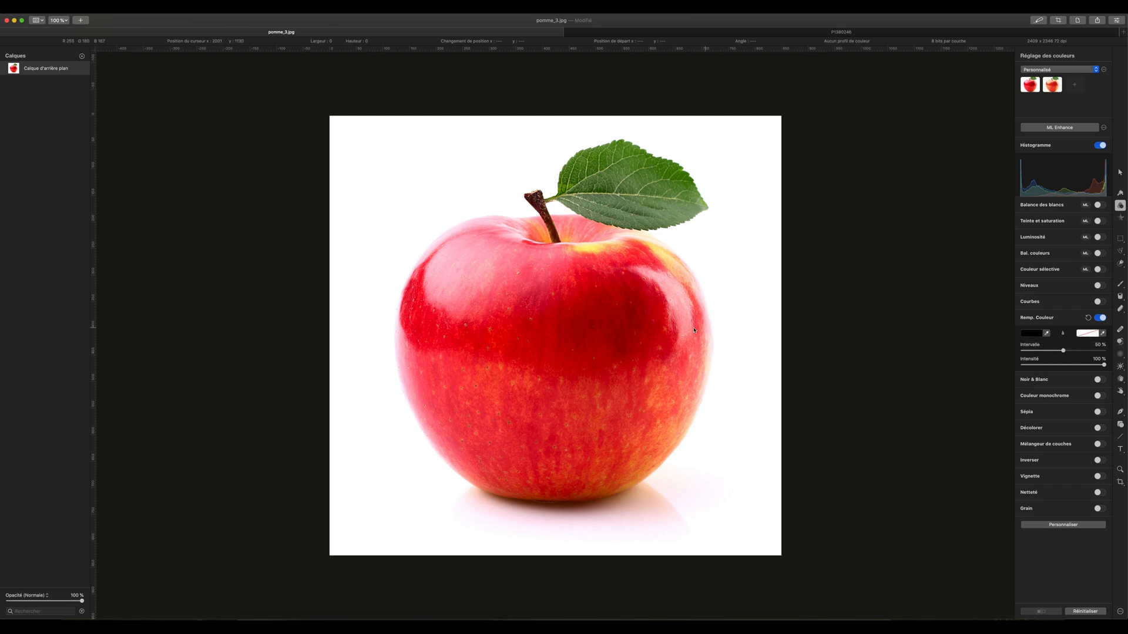
{"action": "left_click", "coordinate": [1046, 333]}
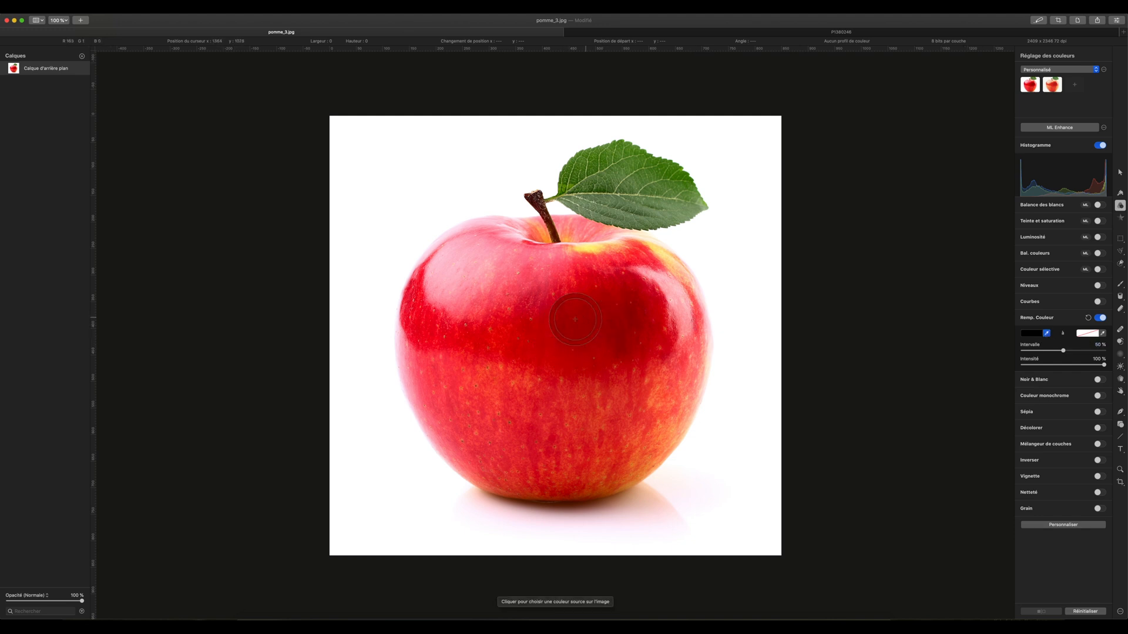
{"action": "left_click", "coordinate": [565, 350]}
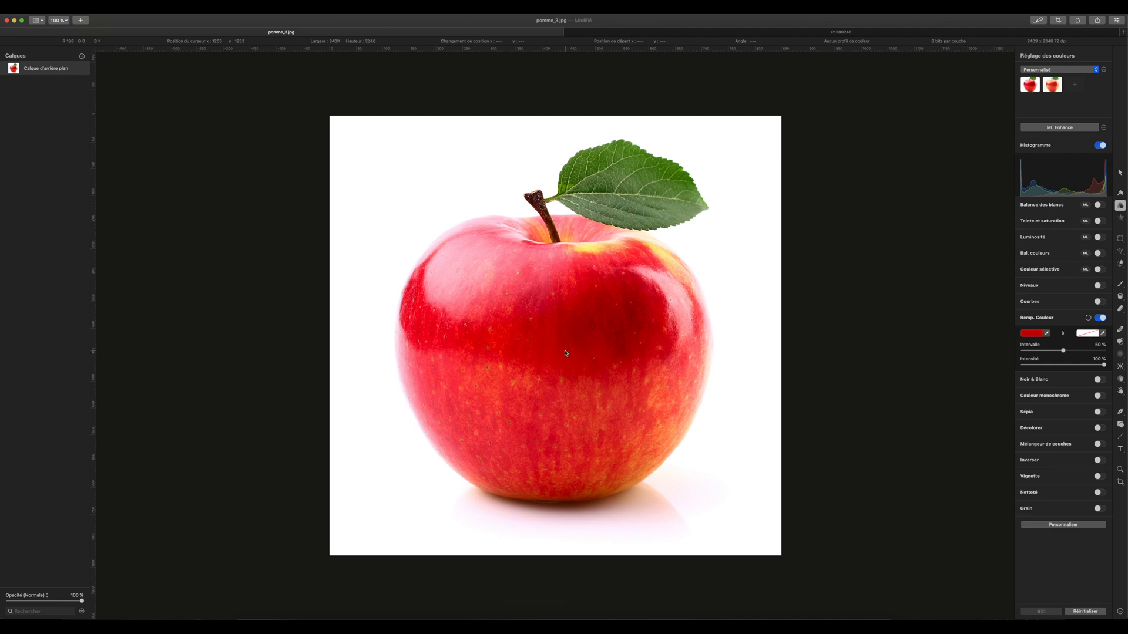
- Set the replacement target to the blue 00A1FE swatch, with the range at 77% and the intensity at 39%
{"action": "left_click", "coordinate": [1101, 335]}
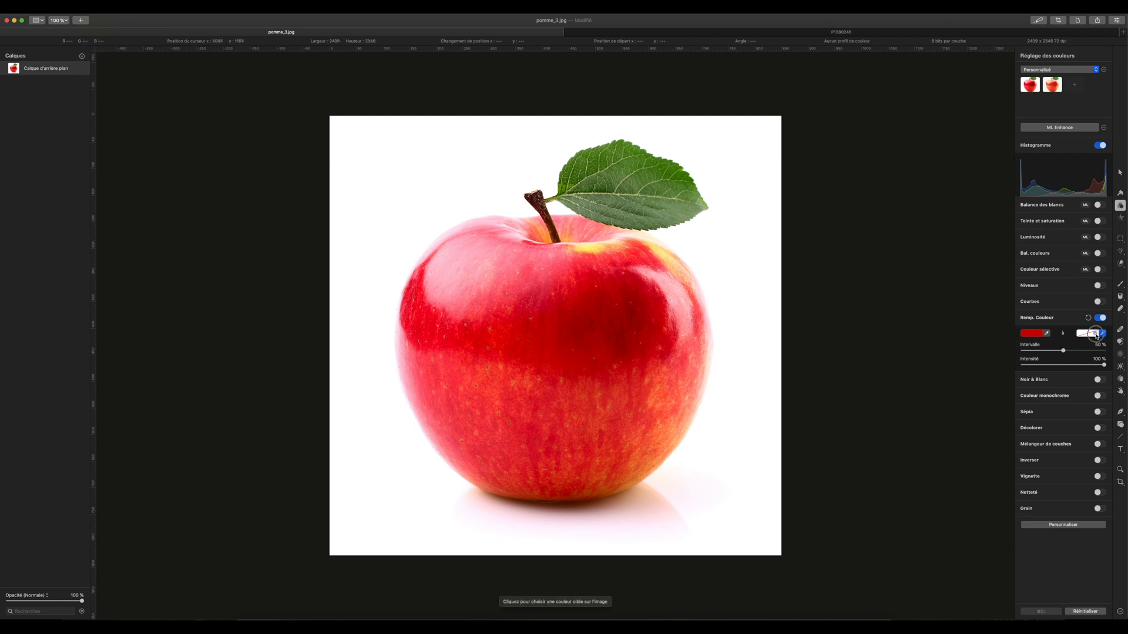
{"action": "left_click", "coordinate": [1096, 335]}
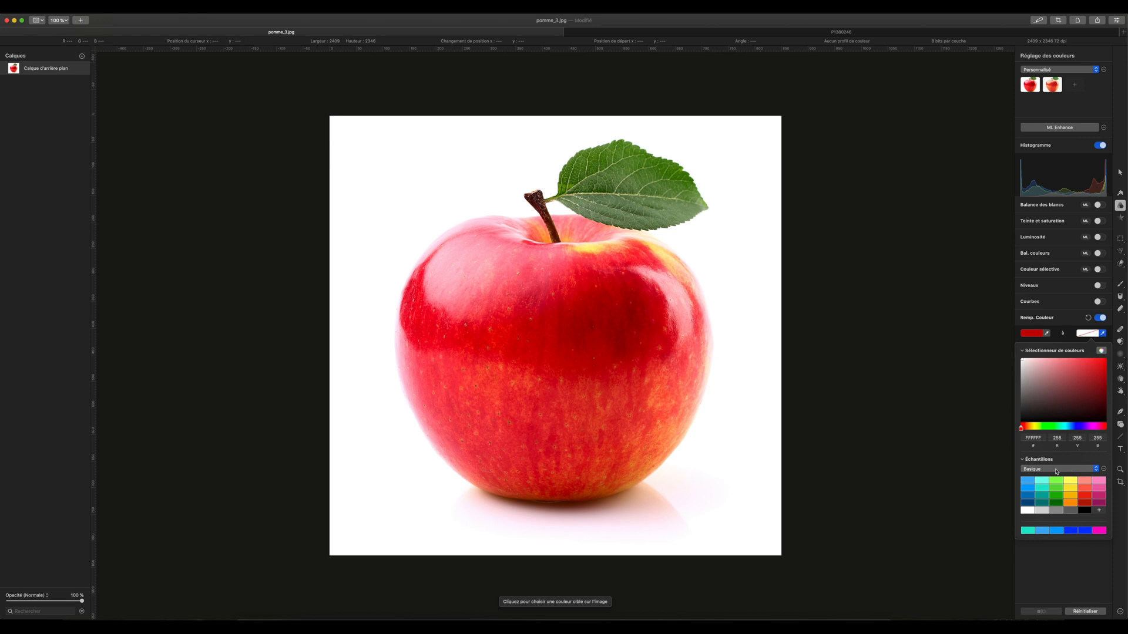
{"action": "left_click", "coordinate": [1029, 488]}
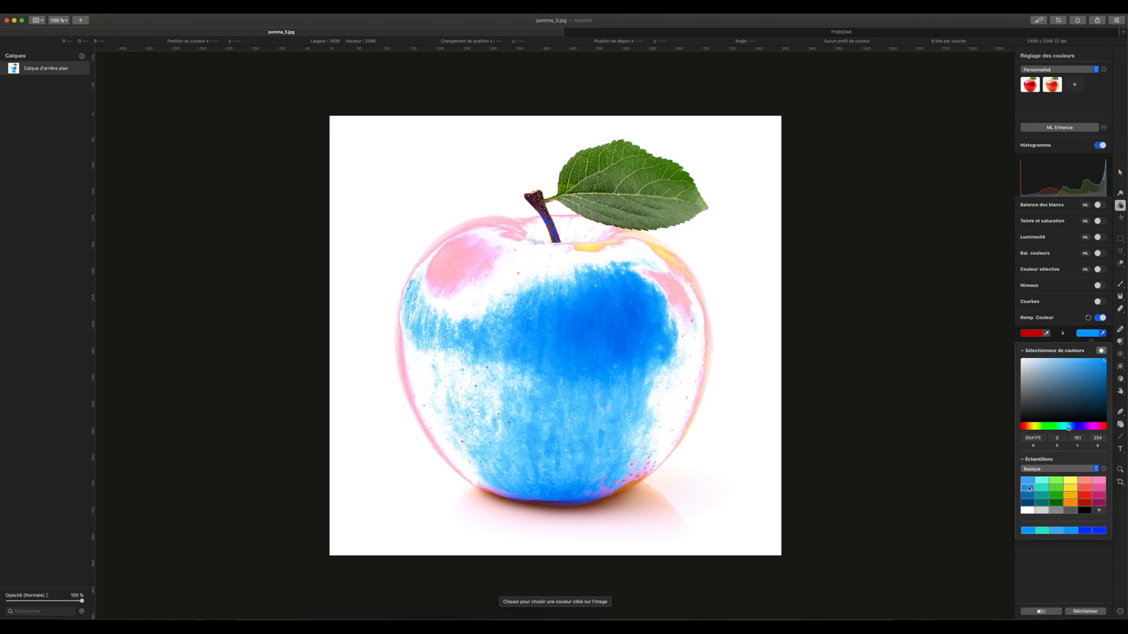
{"action": "left_click", "coordinate": [1059, 338]}
{"action": "mouse_move", "coordinate": [1064, 352]}
{"action": "left_mouse_down"}
{"action": "mouse_move", "coordinate": [1043, 353]}
{"action": "mouse_move", "coordinate": [1084, 353]}
{"action": "mouse_move", "coordinate": [1065, 369]}
{"action": "mouse_move", "coordinate": [1093, 367]}
{"action": "mouse_move", "coordinate": [1007, 369]}
{"action": "mouse_move", "coordinate": [1053, 371]}
{"action": "left_mouse_up"}
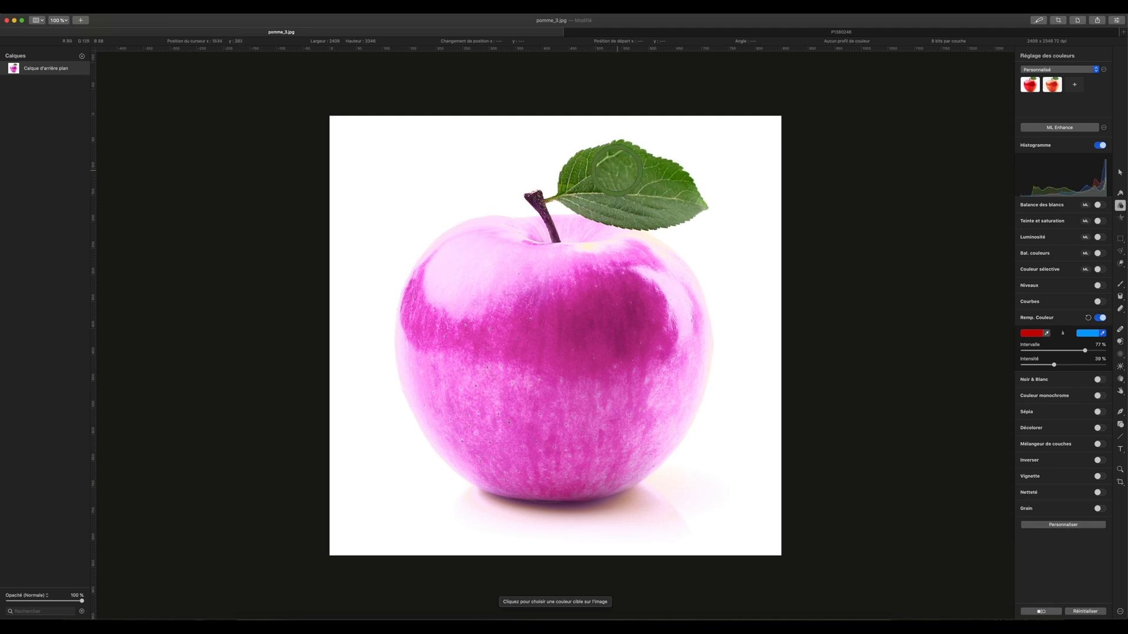
- Try sampling the leaf's green as the source colour instead of the apple's red, and undo the change
{"action": "left_click", "coordinate": [1047, 335]}
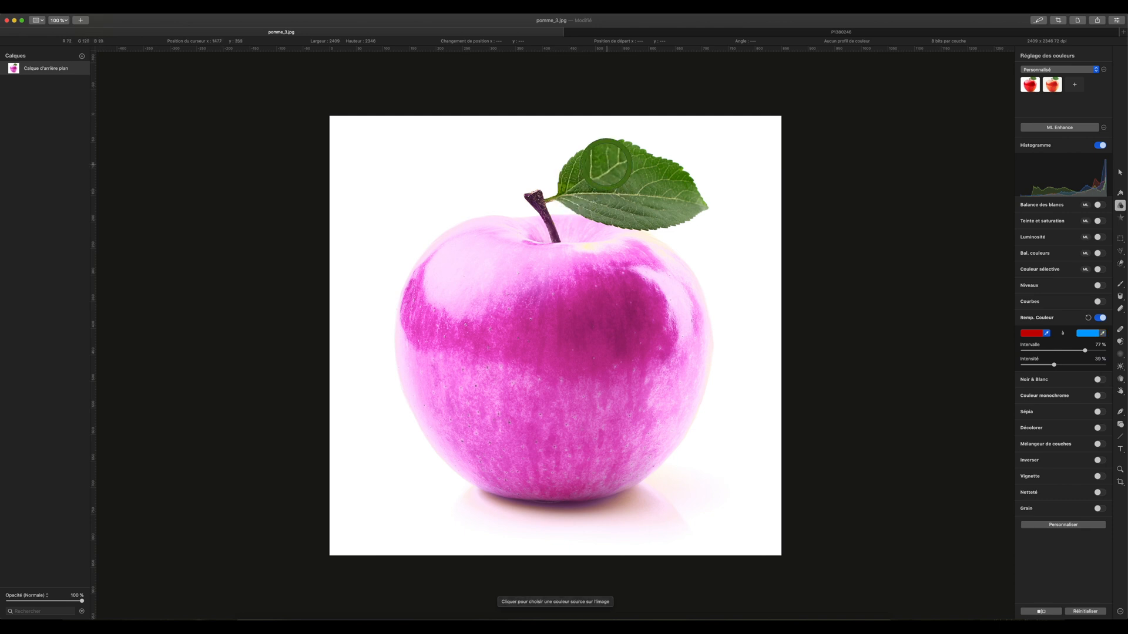
{"action": "left_click", "coordinate": [607, 164]}
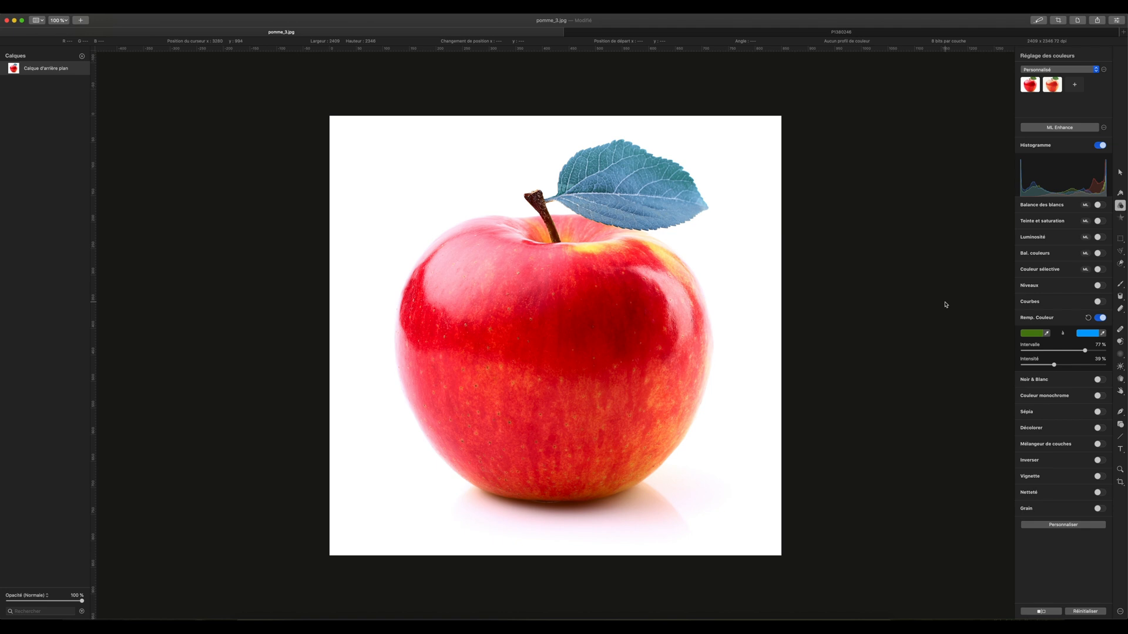
{"action": "key", "text": "super+z"}
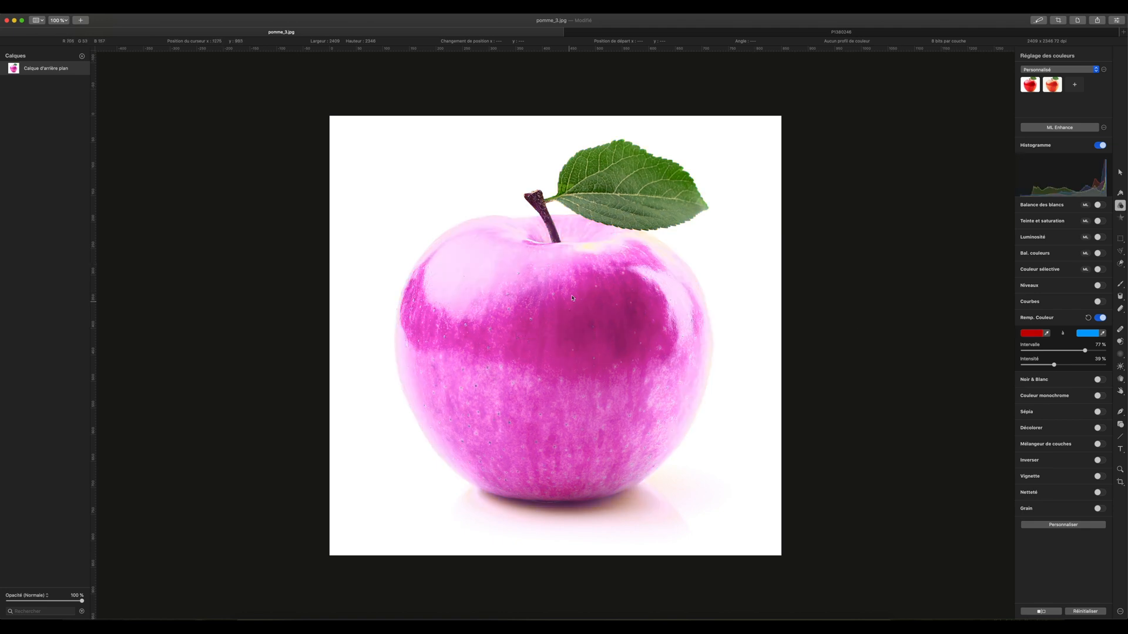
- Select the green leaf with the Quick Selection tool and copy it onto its own layer
{"action": "left_click", "coordinate": [1121, 263]}
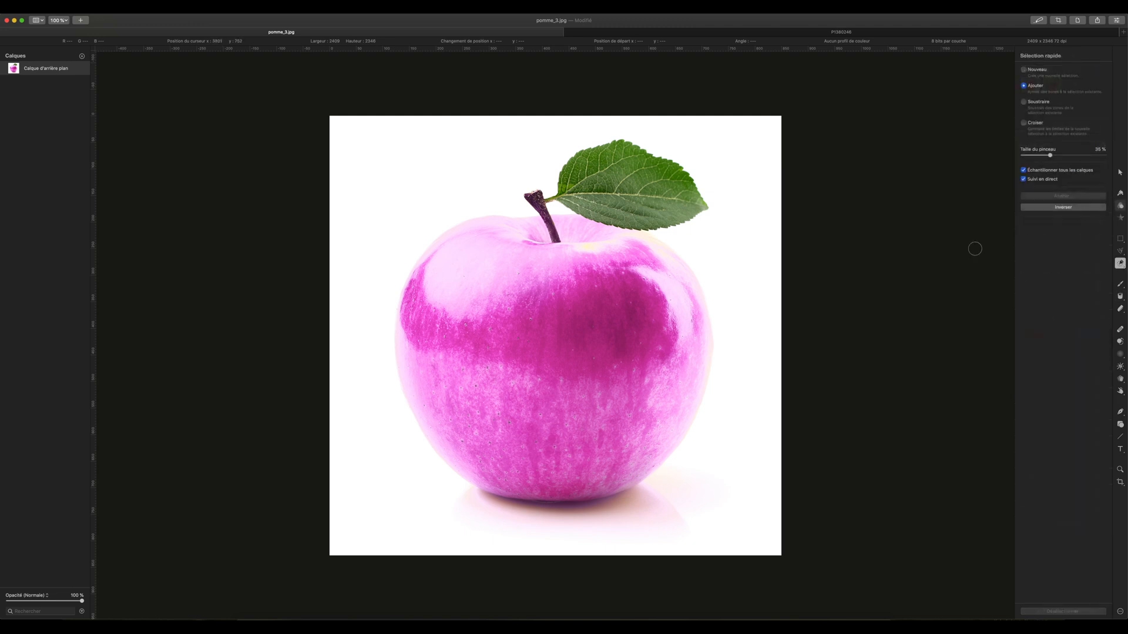
{"action": "mouse_move", "coordinate": [604, 184]}
{"action": "left_mouse_down"}
{"action": "mouse_move", "coordinate": [576, 176]}
{"action": "mouse_move", "coordinate": [617, 156]}
{"action": "mouse_move", "coordinate": [686, 190]}
{"action": "mouse_move", "coordinate": [681, 204]}
{"action": "mouse_move", "coordinate": [634, 216]}
{"action": "mouse_move", "coordinate": [601, 207]}
{"action": "mouse_move", "coordinate": [673, 191]}
{"action": "mouse_move", "coordinate": [616, 188]}
{"action": "left_mouse_up"}
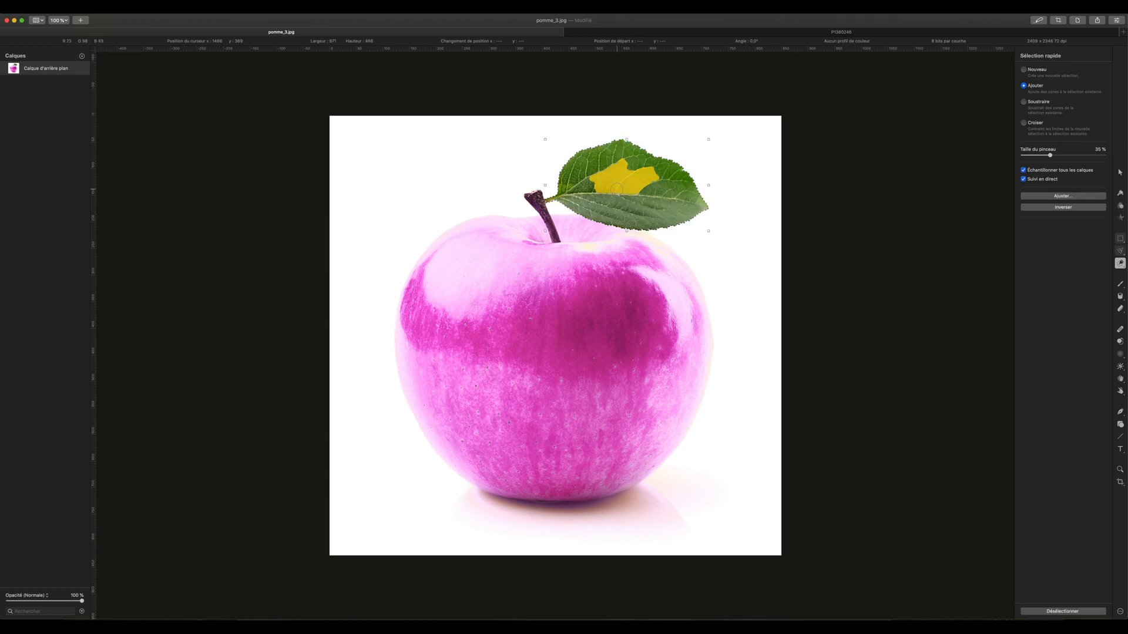
{"action": "key", "text": "super+j"}
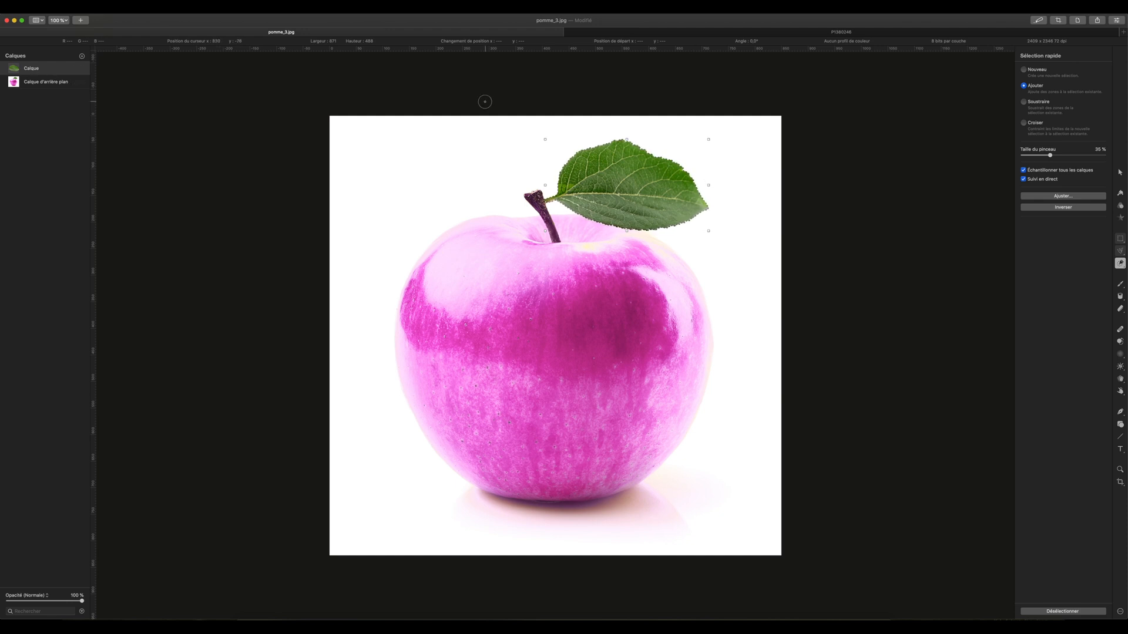
- Rename the new leaf layer as feuille
{"action": "key", "text": "v"}
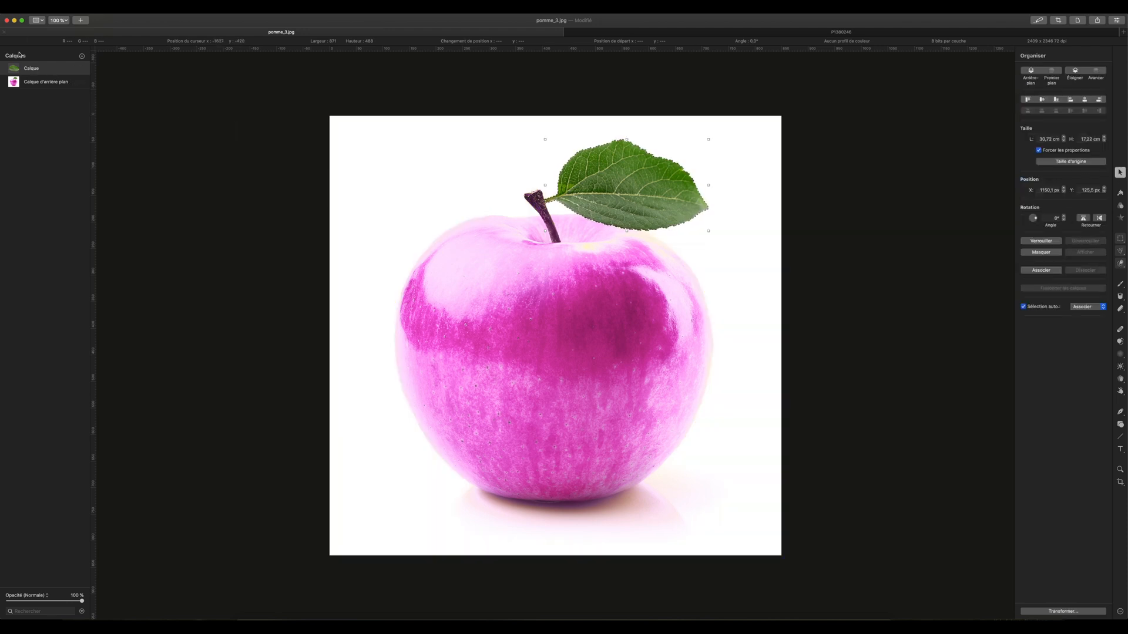
{"action": "double_click", "coordinate": [37, 68]}
{"action": "type", "text": "F"}
{"action": "key", "text": "Return"}
- Sample the leaf's green as the source colour for colour replacement on the feuille layer
{"action": "left_click", "coordinate": [1120, 206]}
{"action": "left_click", "coordinate": [1046, 333]}
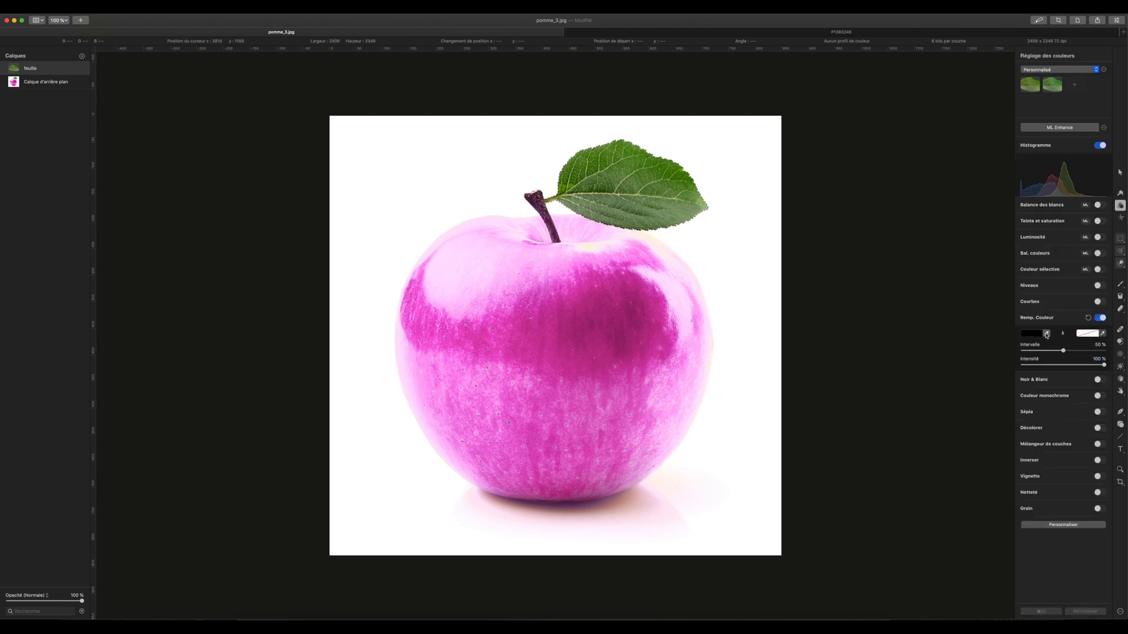
{"action": "left_click", "coordinate": [623, 170]}
- Set the leaf's replacement colour to the orange swatch and raise the range to about 86%
{"action": "left_click", "coordinate": [1103, 334]}
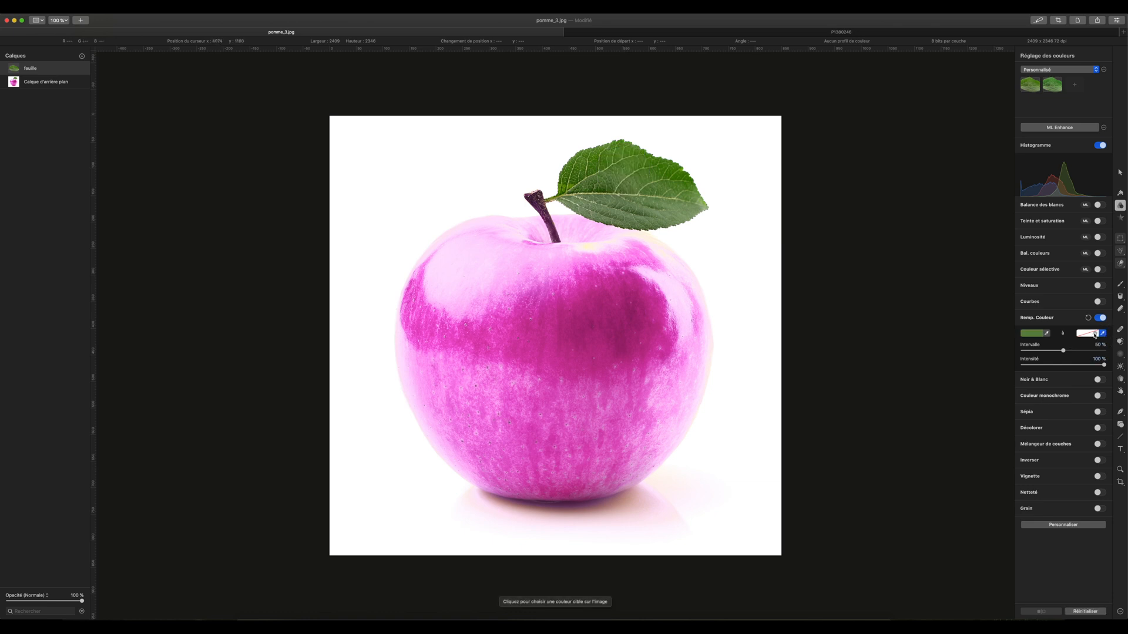
{"action": "left_click", "coordinate": [1094, 334]}
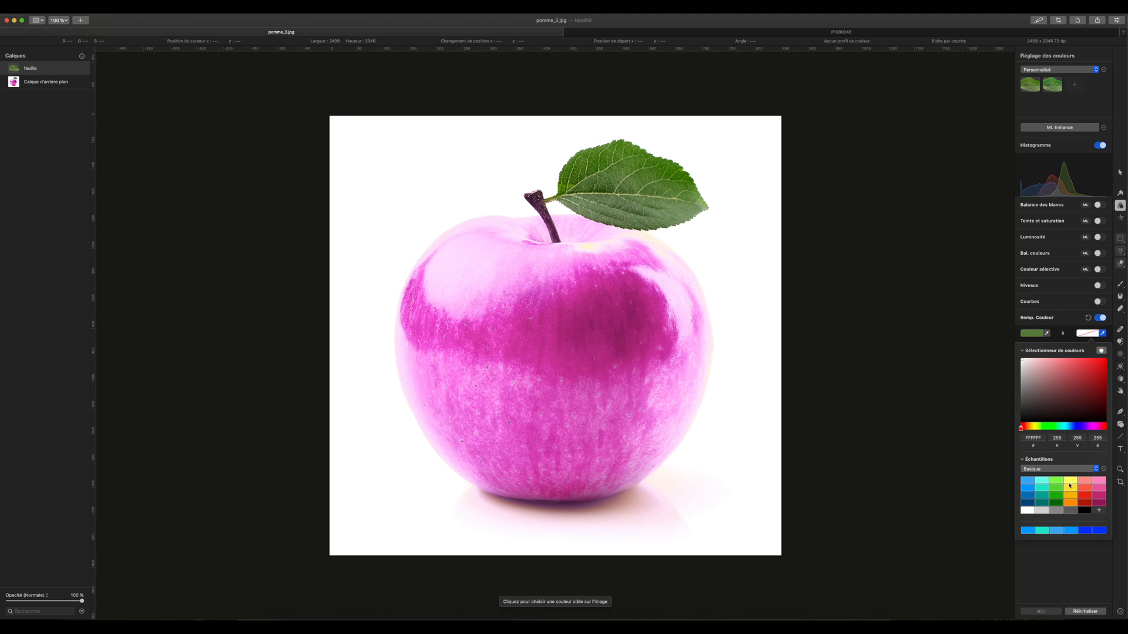
{"action": "left_click", "coordinate": [1070, 503]}
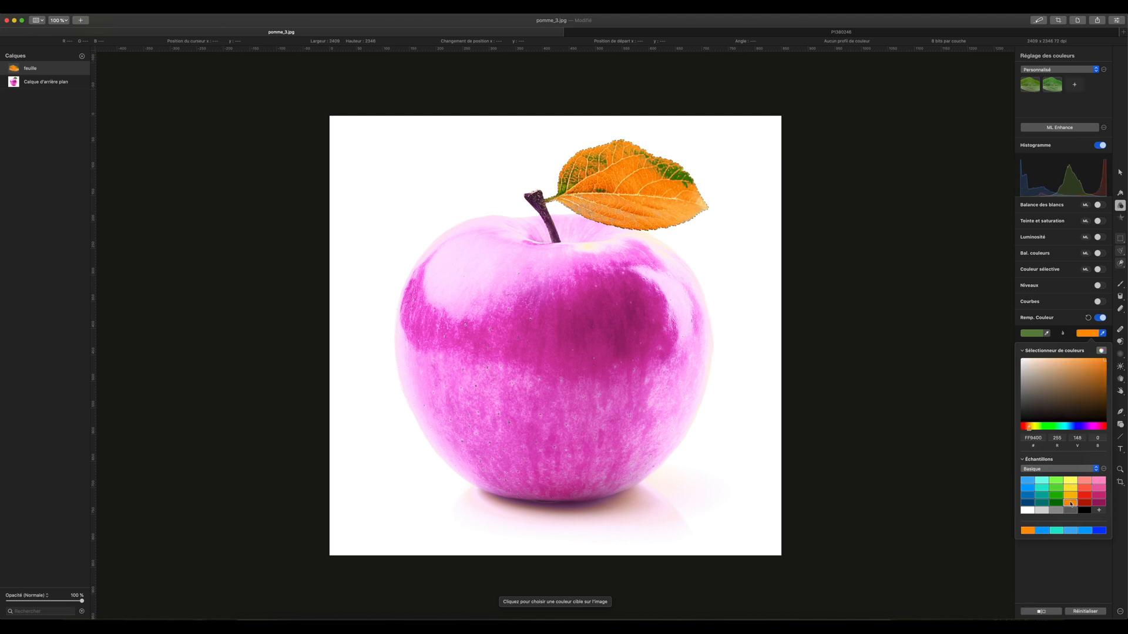
{"action": "left_click", "coordinate": [1059, 338]}
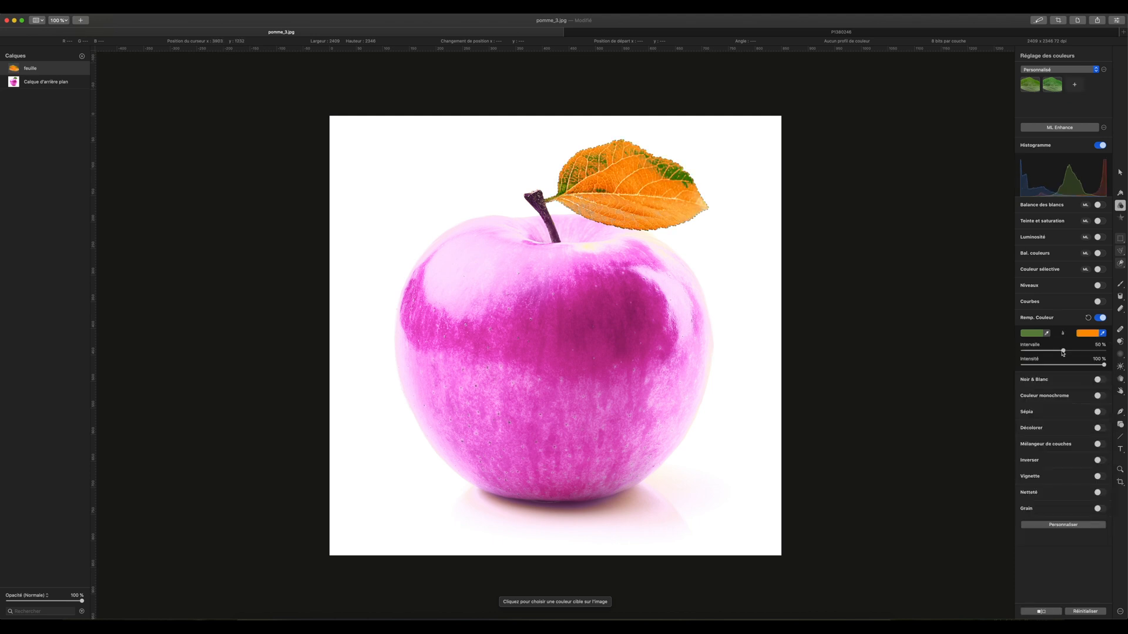
{"action": "left_click_drag", "start_coordinate": [1064, 351], "coordinate": [1095, 352]}
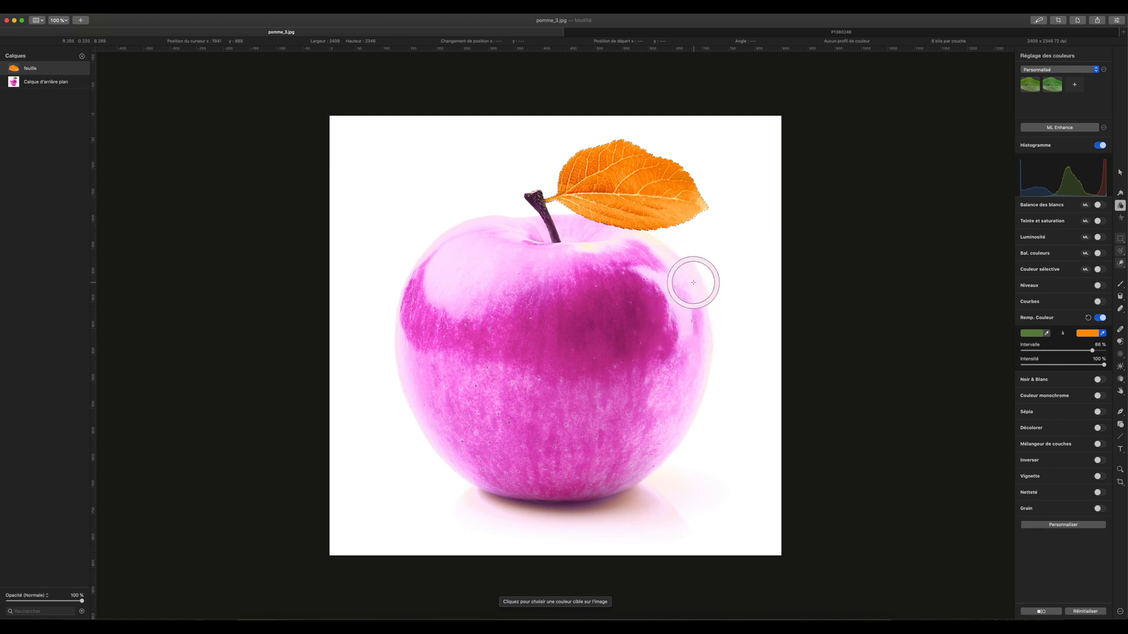
- Switch to the P1380246 photo and sample the dark red of the patterned jacket as the source colour
{"action": "left_click", "coordinate": [712, 32]}
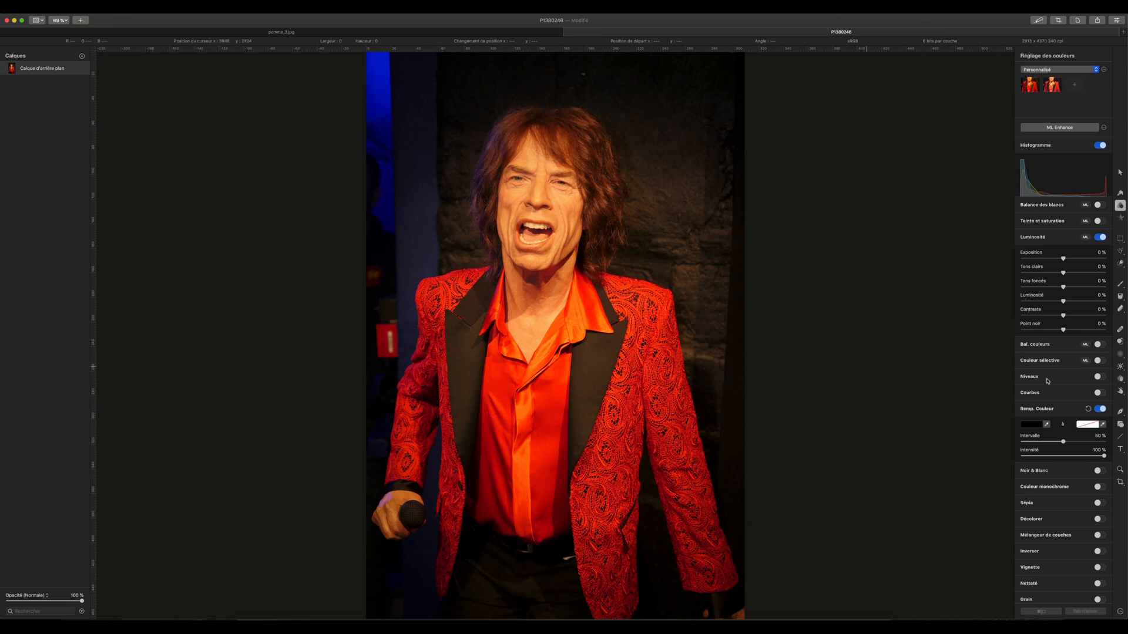
{"action": "left_click", "coordinate": [1046, 424]}
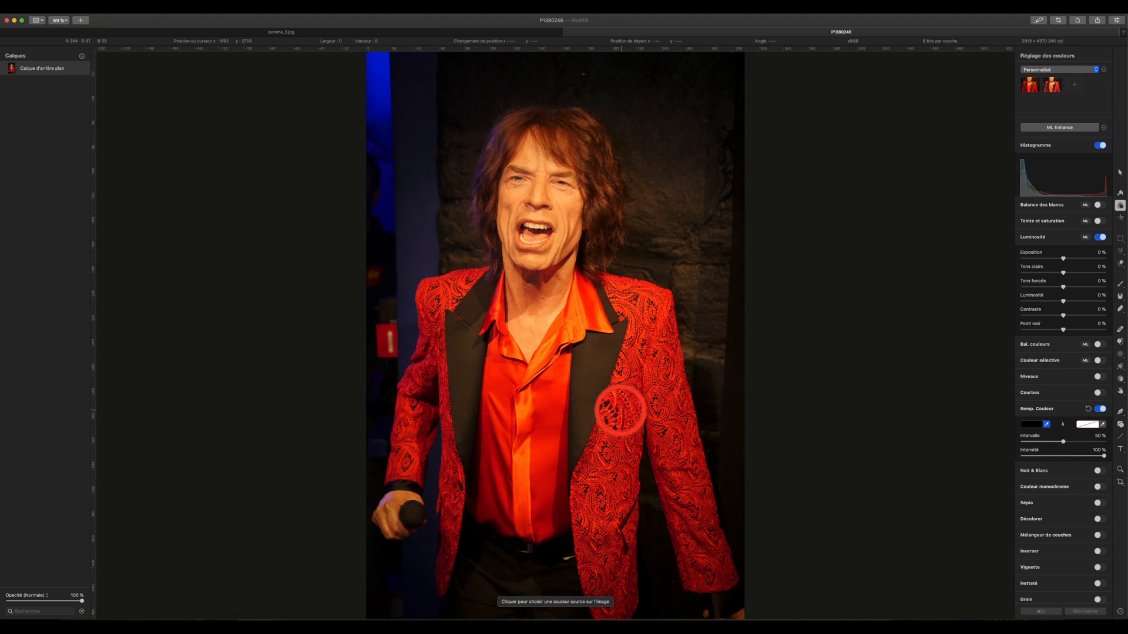
{"action": "left_click", "coordinate": [621, 405]}
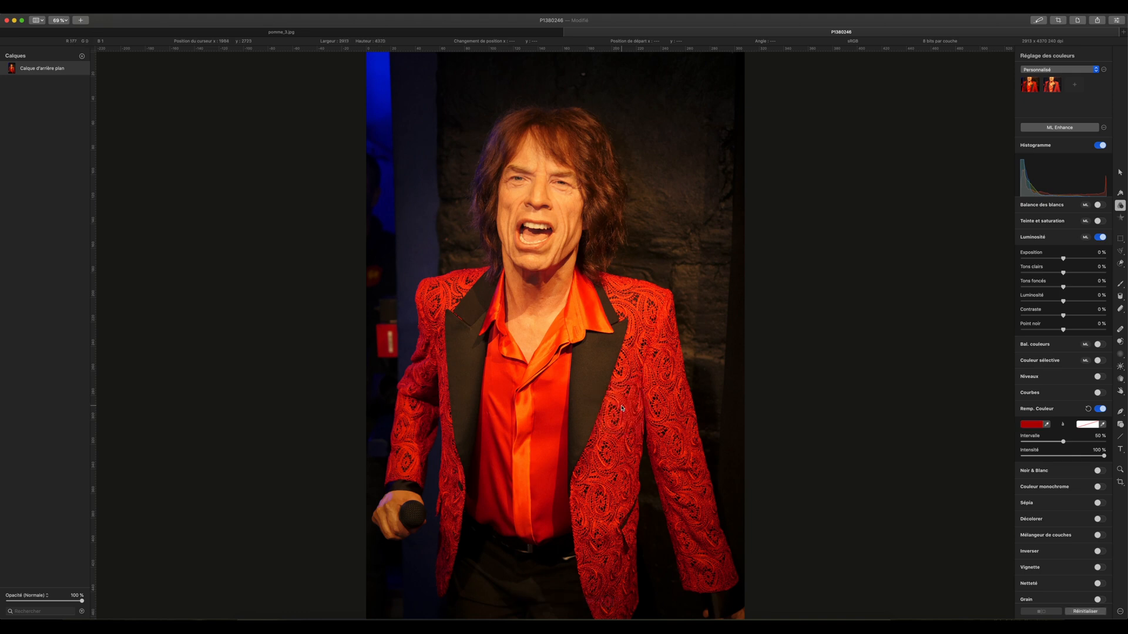
- Try replacing the jacket's red with the turquoise swatch across the whole photo, and undo it
{"action": "left_click", "coordinate": [1103, 424]}
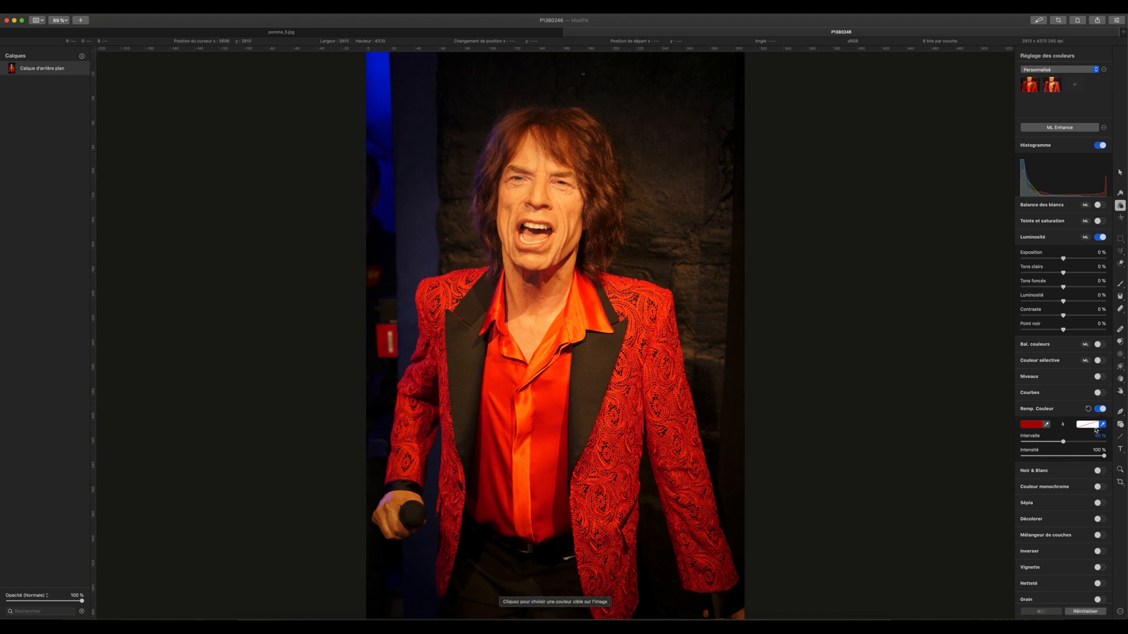
{"action": "left_click", "coordinate": [1095, 426]}
{"action": "left_click", "coordinate": [1052, 368]}
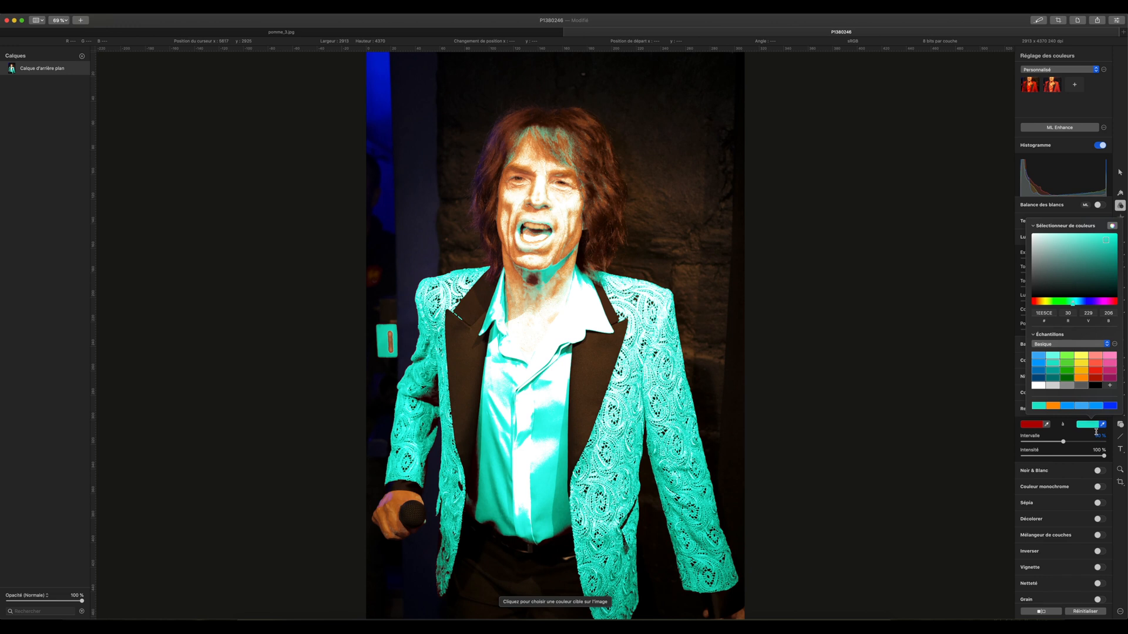
{"action": "key", "text": "super+z"}
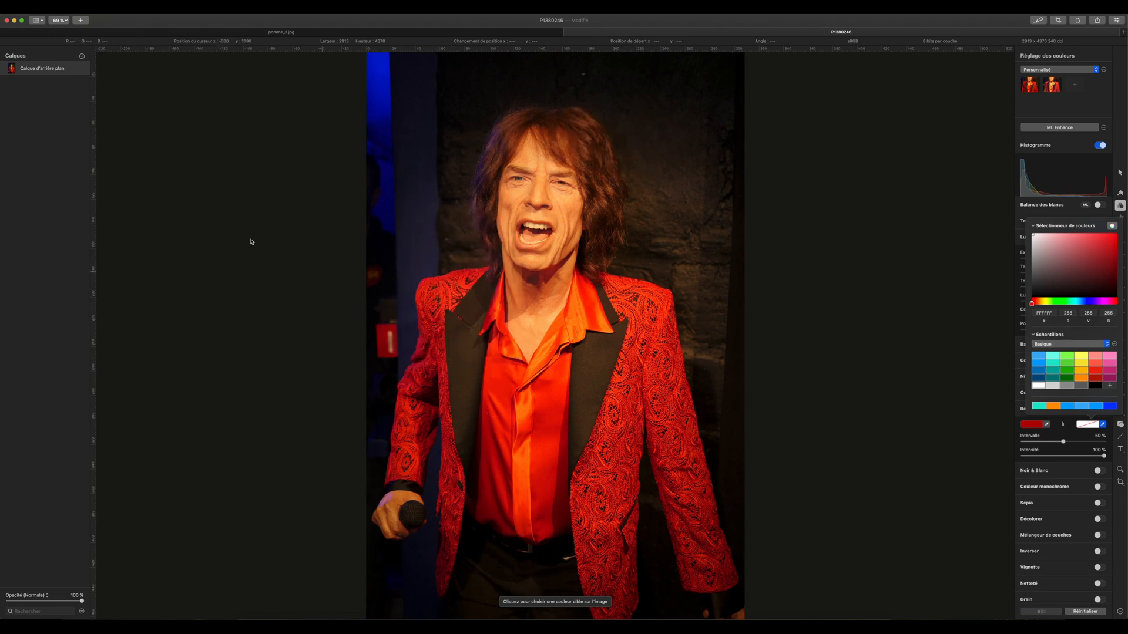
- Duplicate the photo's background layer and sample the jacket's bright red as the source colour on the copy
{"action": "right_click", "coordinate": [42, 70]}
{"action": "left_click", "coordinate": [61, 111]}
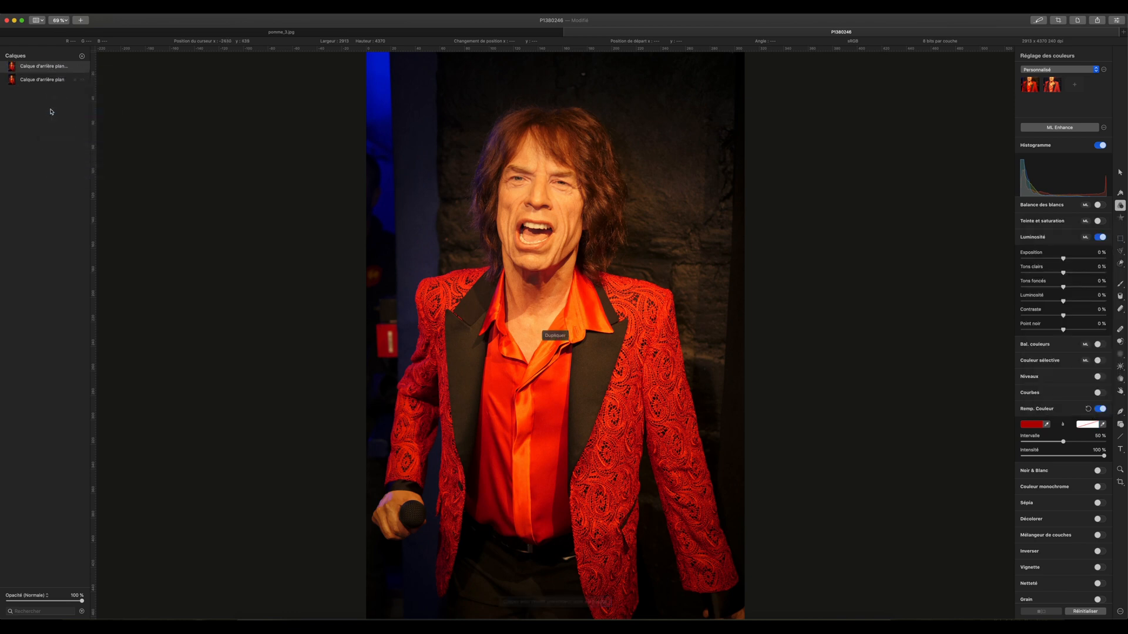
{"action": "left_click", "coordinate": [1045, 425]}
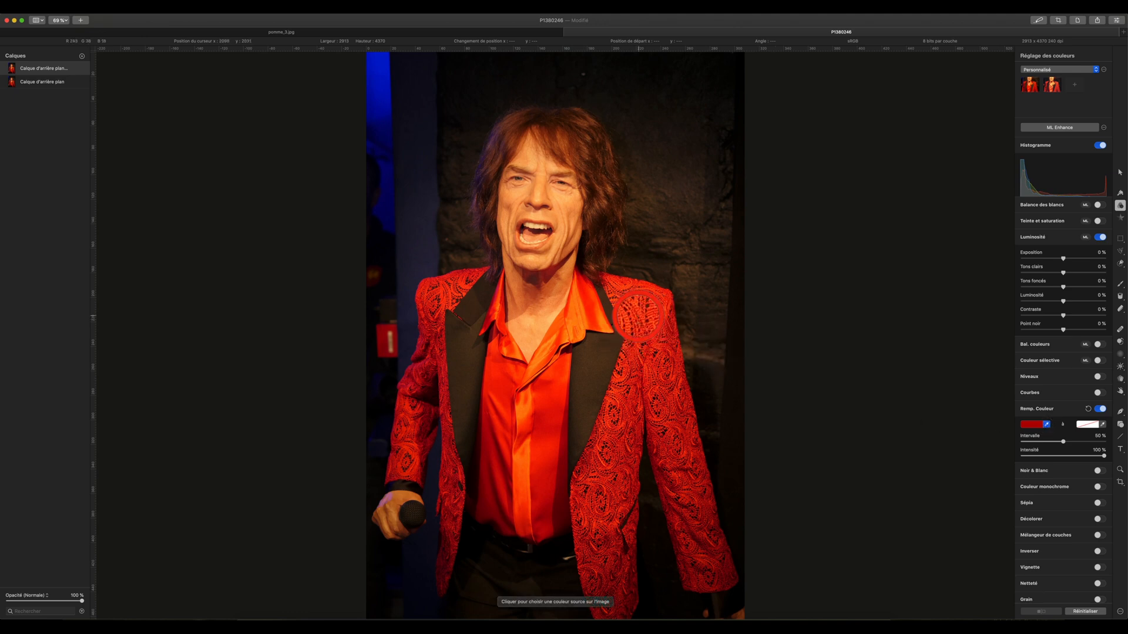
{"action": "left_click", "coordinate": [638, 315]}
- Set the replacement colour on the duplicated layer to the light blue swatch
{"action": "left_click", "coordinate": [1103, 427]}
{"action": "left_click", "coordinate": [1088, 425]}
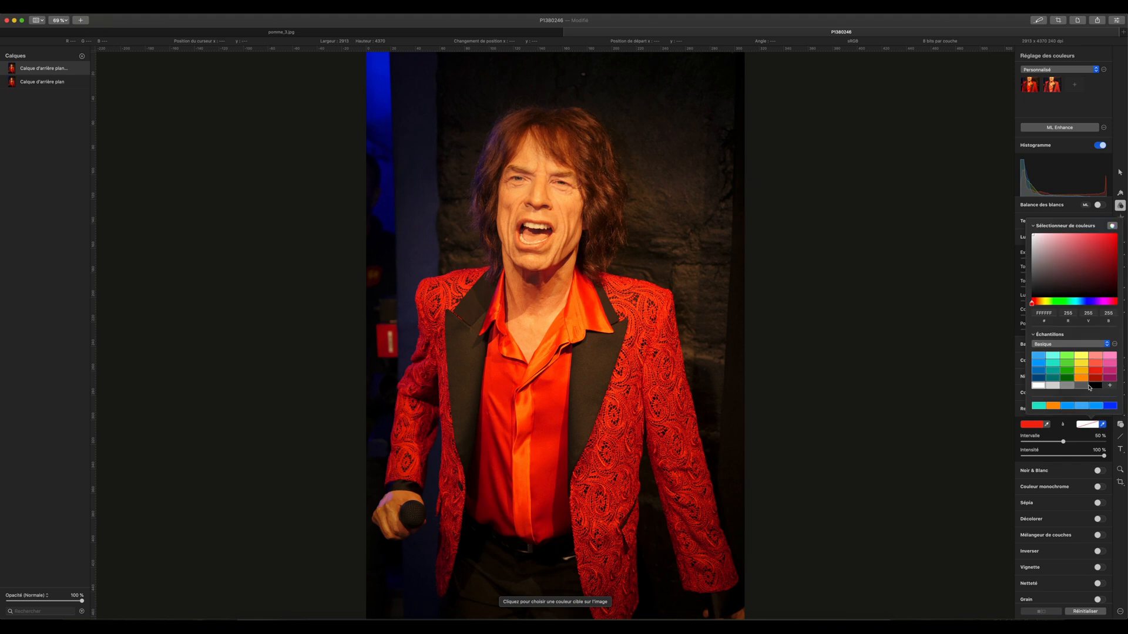
{"action": "left_click", "coordinate": [1038, 359]}
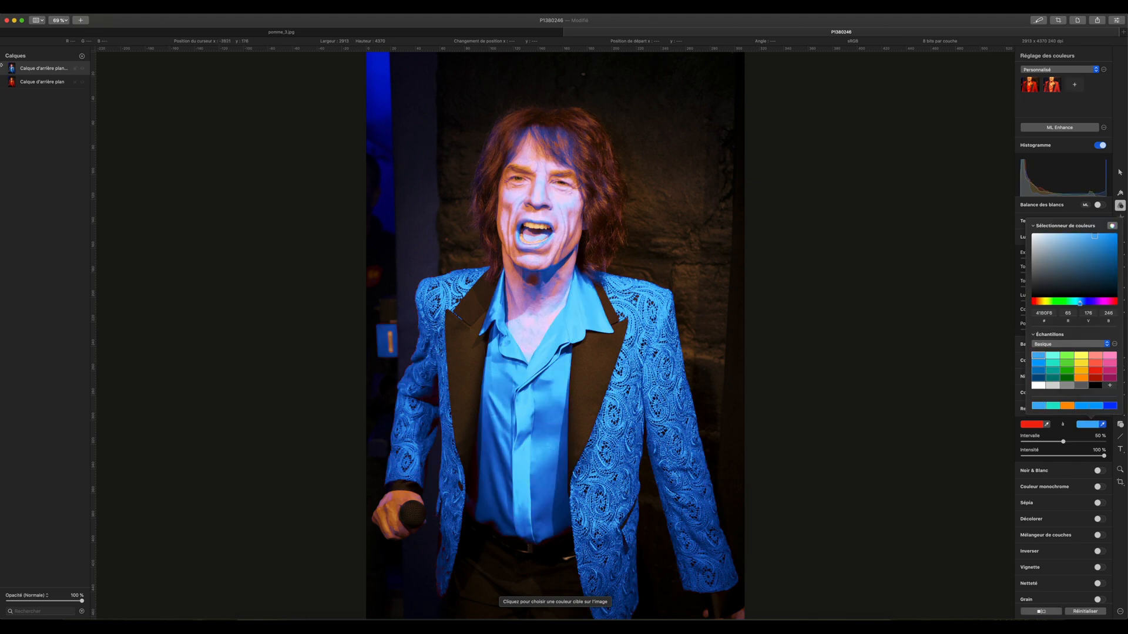
- Add a mask to the blue duplicated layer and paint black over the hair with a 314 px brush
{"action": "right_click", "coordinate": [36, 68]}
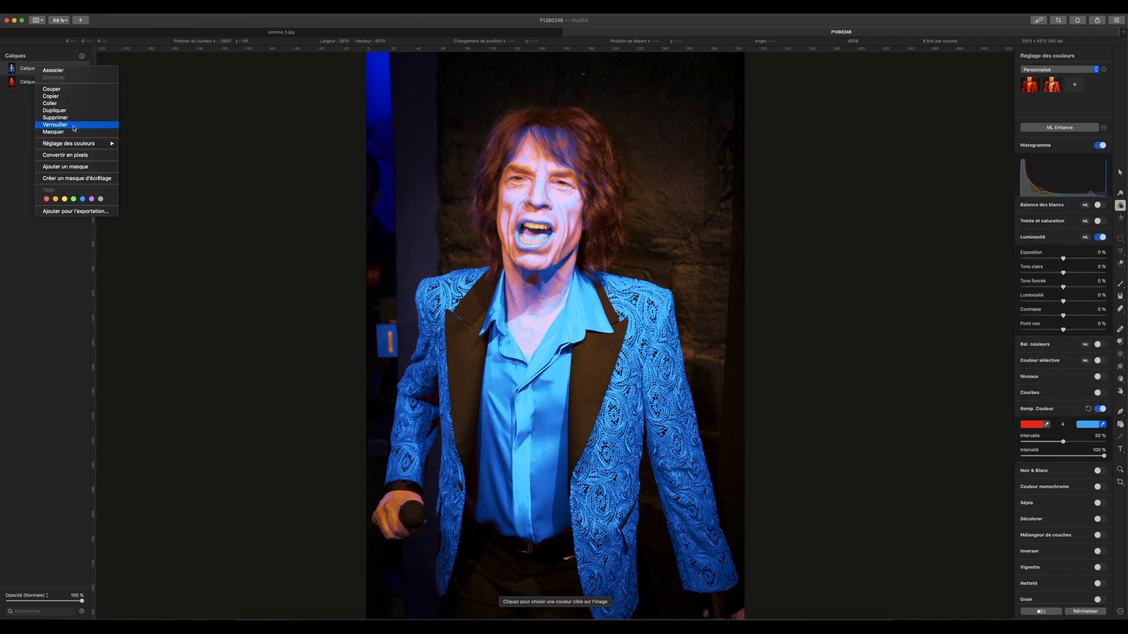
{"action": "left_click", "coordinate": [69, 166]}
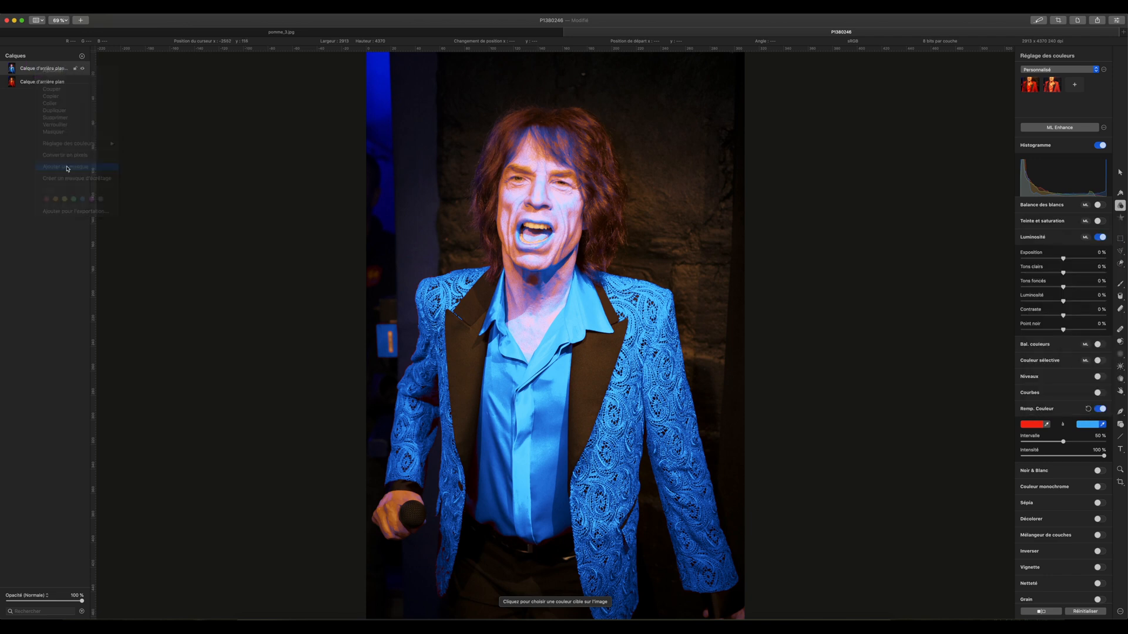
{"action": "left_click", "coordinate": [1120, 286]}
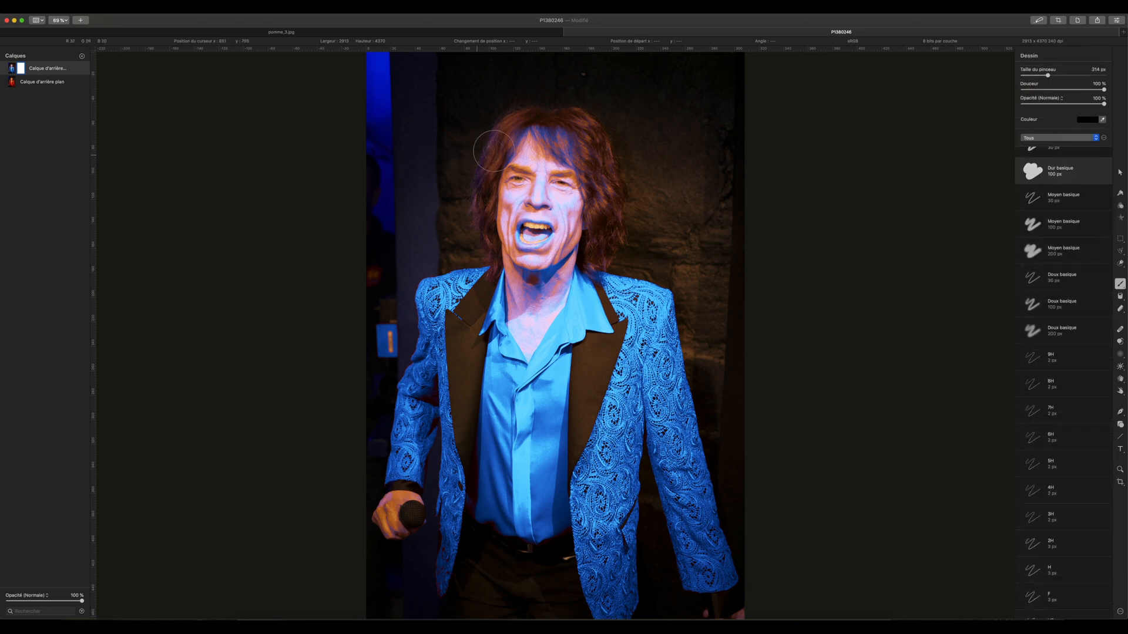
{"action": "mouse_move", "coordinate": [543, 134]}
{"action": "left_mouse_down"}
{"action": "mouse_move", "coordinate": [509, 123]}
{"action": "mouse_move", "coordinate": [506, 145]}
{"action": "left_mouse_up"}
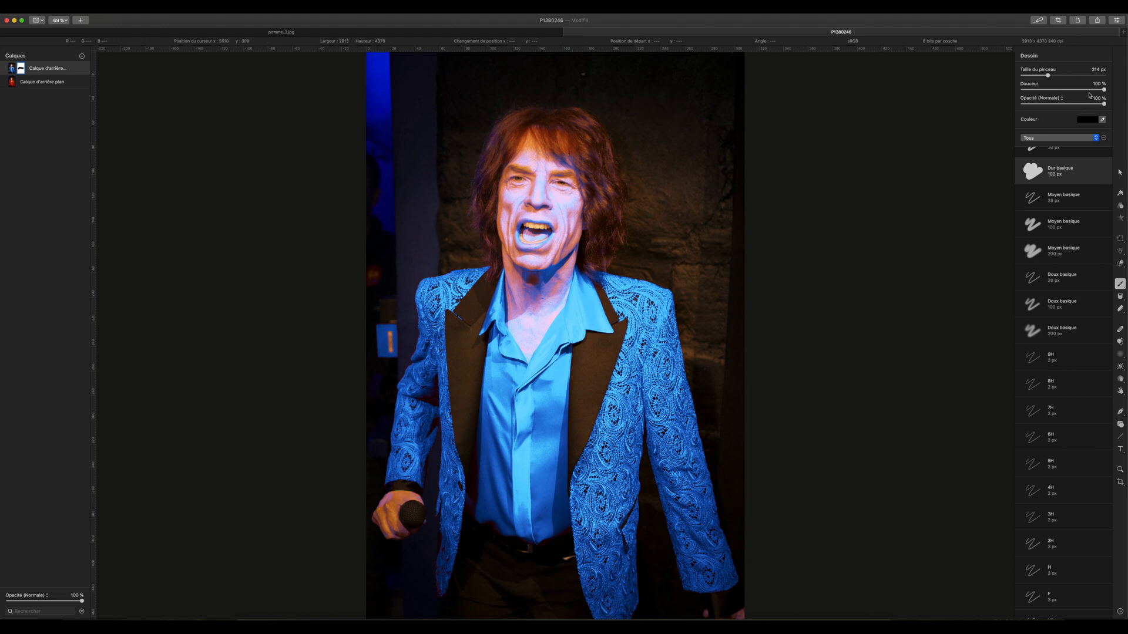
- Paint black on the mask over the face, then over the neck and the small background sign with a 194 px brush
{"action": "mouse_move", "coordinate": [517, 143]}
{"action": "left_mouse_down"}
{"action": "mouse_move", "coordinate": [503, 213]}
{"action": "mouse_move", "coordinate": [493, 205]}
{"action": "mouse_move", "coordinate": [531, 227]}
{"action": "mouse_move", "coordinate": [518, 247]}
{"action": "mouse_move", "coordinate": [514, 229]}
{"action": "mouse_move", "coordinate": [535, 216]}
{"action": "mouse_move", "coordinate": [550, 233]}
{"action": "mouse_move", "coordinate": [556, 165]}
{"action": "mouse_move", "coordinate": [573, 220]}
{"action": "mouse_move", "coordinate": [591, 206]}
{"action": "mouse_move", "coordinate": [608, 213]}
{"action": "mouse_move", "coordinate": [603, 178]}
{"action": "mouse_move", "coordinate": [571, 147]}
{"action": "mouse_move", "coordinate": [512, 151]}
{"action": "mouse_move", "coordinate": [508, 133]}
{"action": "mouse_move", "coordinate": [485, 234]}
{"action": "mouse_move", "coordinate": [525, 259]}
{"action": "mouse_move", "coordinate": [580, 223]}
{"action": "mouse_move", "coordinate": [558, 242]}
{"action": "mouse_move", "coordinate": [575, 245]}
{"action": "mouse_move", "coordinate": [602, 214]}
{"action": "mouse_move", "coordinate": [599, 248]}
{"action": "mouse_move", "coordinate": [614, 229]}
{"action": "mouse_move", "coordinate": [587, 154]}
{"action": "mouse_move", "coordinate": [533, 173]}
{"action": "mouse_move", "coordinate": [542, 244]}
{"action": "mouse_move", "coordinate": [516, 187]}
{"action": "mouse_move", "coordinate": [547, 225]}
{"action": "left_mouse_up"}
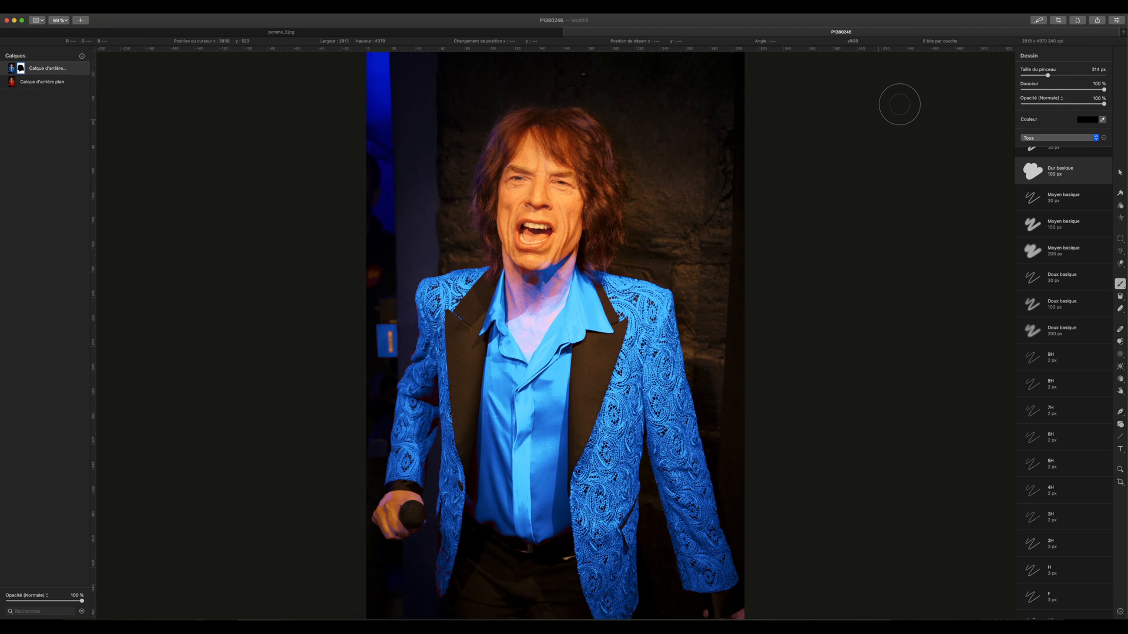
{"action": "left_click_drag", "start_coordinate": [1048, 75], "coordinate": [1037, 75]}
{"action": "mouse_move", "coordinate": [530, 270]}
{"action": "left_mouse_down"}
{"action": "mouse_move", "coordinate": [511, 285]}
{"action": "mouse_move", "coordinate": [517, 330]}
{"action": "mouse_move", "coordinate": [537, 360]}
{"action": "mouse_move", "coordinate": [546, 312]}
{"action": "mouse_move", "coordinate": [536, 317]}
{"action": "mouse_move", "coordinate": [558, 306]}
{"action": "mouse_move", "coordinate": [563, 276]}
{"action": "mouse_move", "coordinate": [551, 299]}
{"action": "mouse_move", "coordinate": [541, 282]}
{"action": "mouse_move", "coordinate": [526, 335]}
{"action": "mouse_move", "coordinate": [520, 240]}
{"action": "mouse_move", "coordinate": [528, 317]}
{"action": "mouse_move", "coordinate": [549, 265]}
{"action": "mouse_move", "coordinate": [552, 276]}
{"action": "left_mouse_up"}
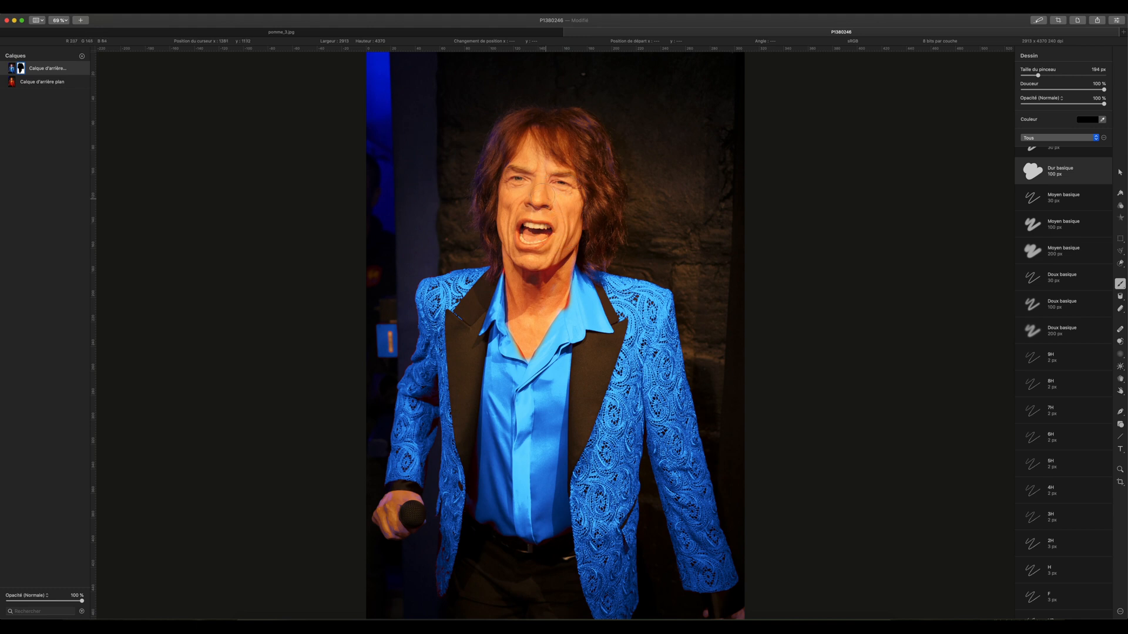
{"action": "mouse_move", "coordinate": [385, 334]}
{"action": "left_mouse_down"}
{"action": "mouse_move", "coordinate": [376, 331]}
{"action": "mouse_move", "coordinate": [386, 327]}
{"action": "mouse_move", "coordinate": [378, 353]}
{"action": "mouse_move", "coordinate": [378, 327]}
{"action": "mouse_move", "coordinate": [388, 328]}
{"action": "left_mouse_up"}
- Target the masked layer's image in the colour adjustments and set its replacement colour to the light yellow swatch
{"action": "left_click", "coordinate": [1120, 206]}
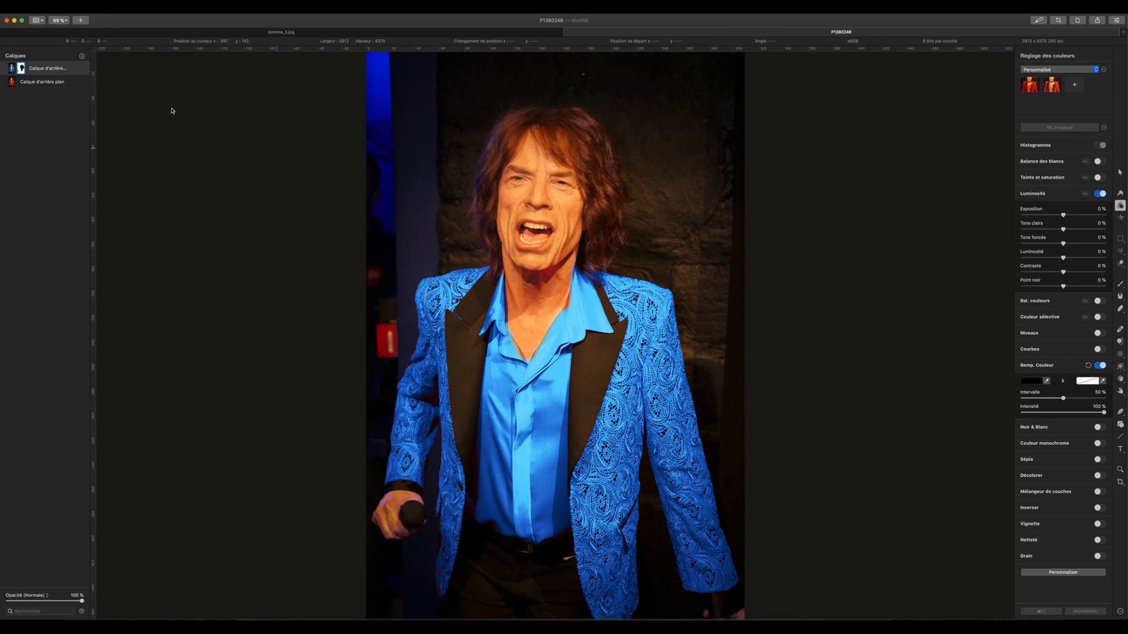
{"action": "left_click", "coordinate": [12, 70]}
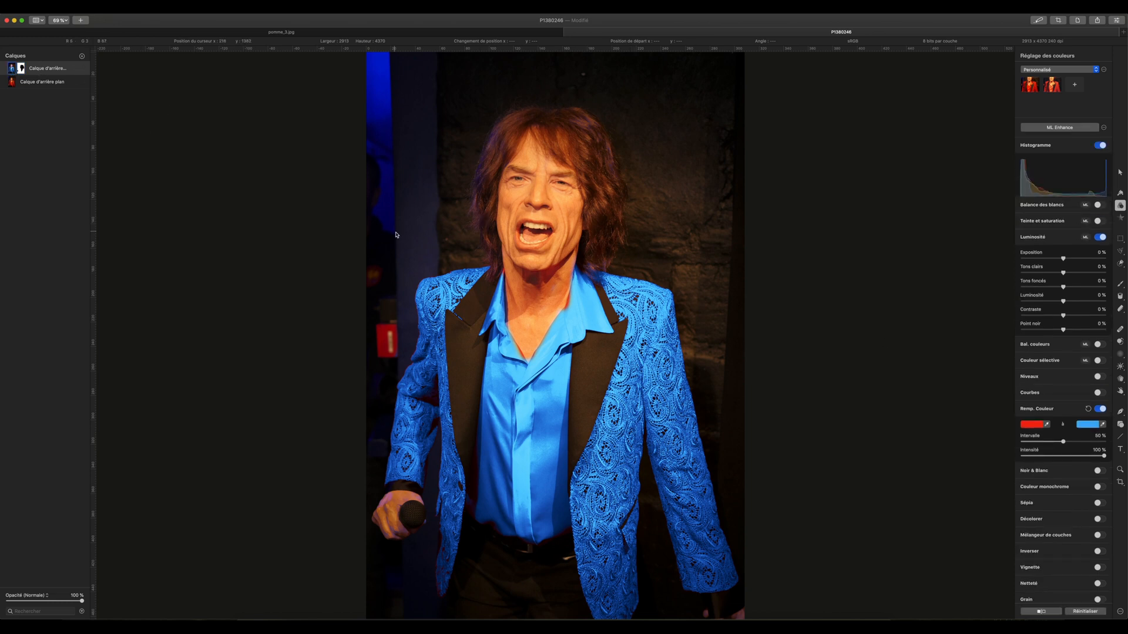
{"action": "left_click", "coordinate": [1093, 424]}
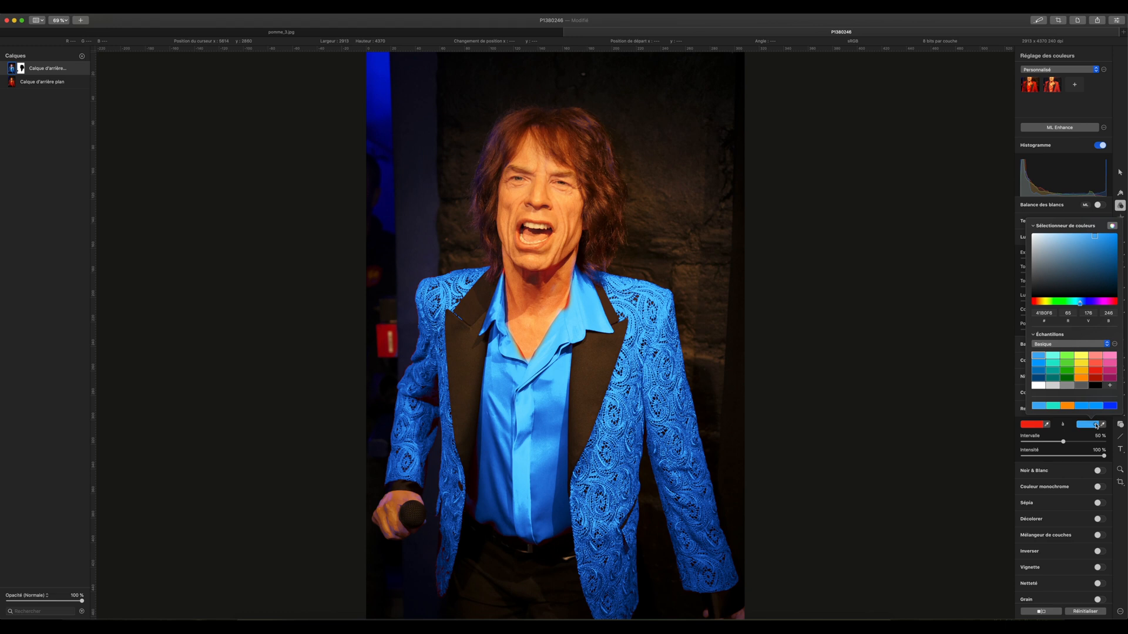
{"action": "left_click", "coordinate": [1081, 357]}
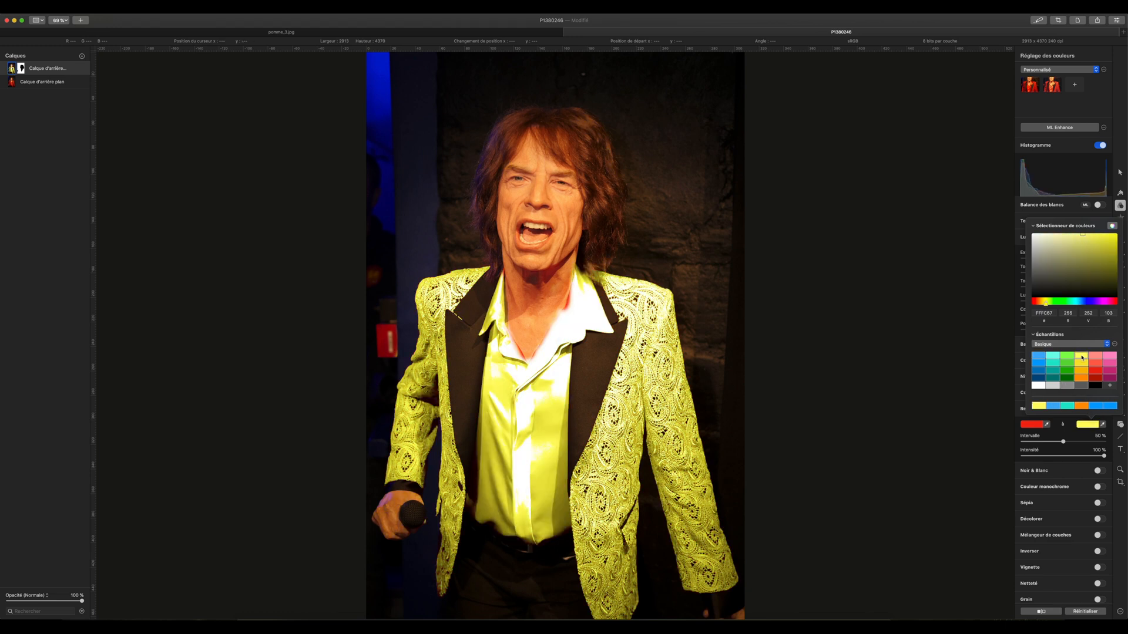
- Change the jacket's replacement colour to the light green swatch and lower the replacement intensity to 81 %
{"action": "left_click", "coordinate": [1072, 372]}
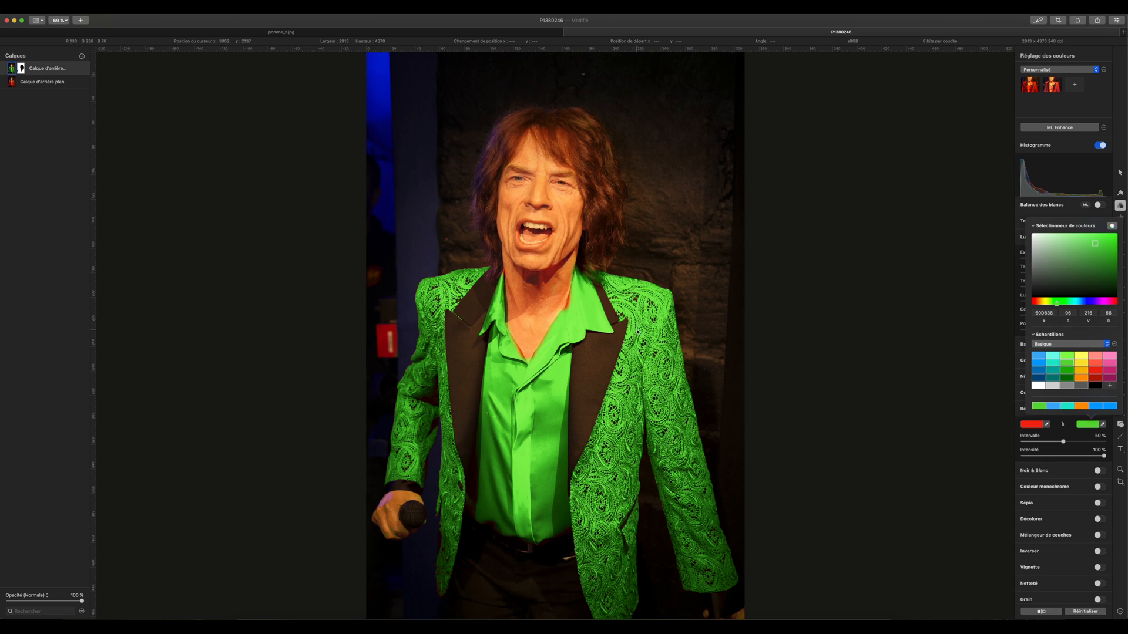
{"action": "left_click", "coordinate": [990, 388]}
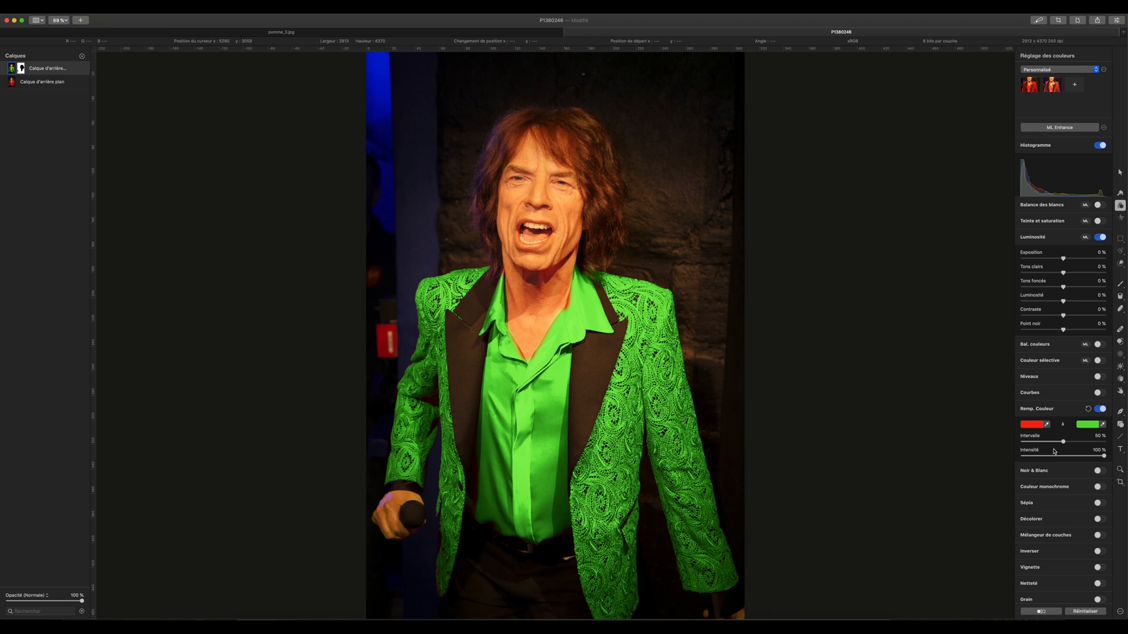
{"action": "left_click_drag", "start_coordinate": [1104, 456], "coordinate": [1089, 458]}
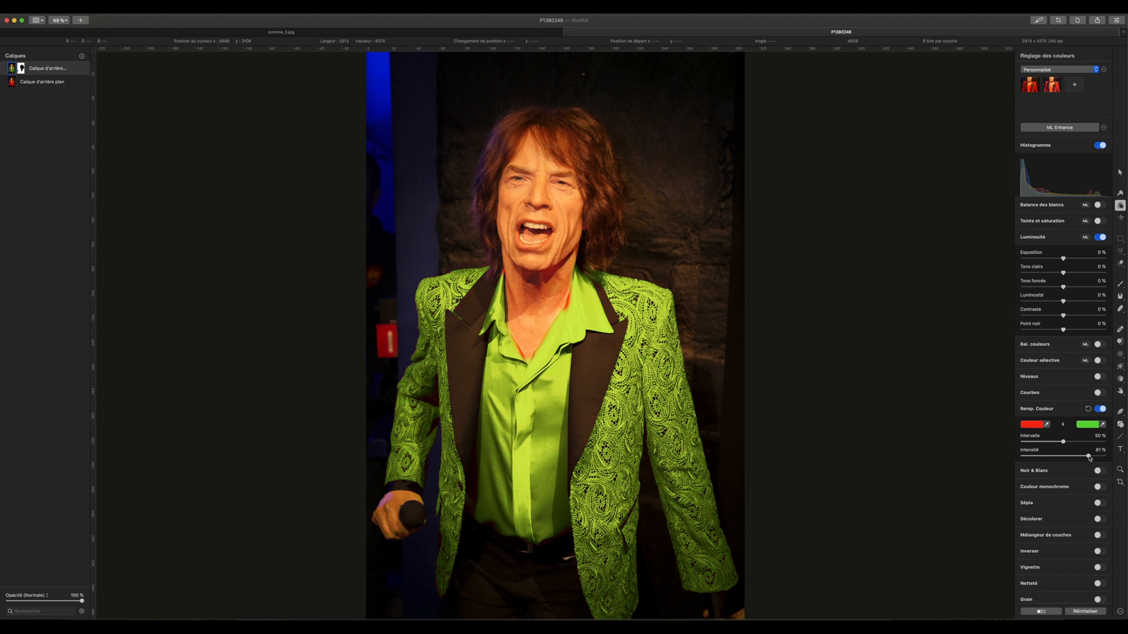